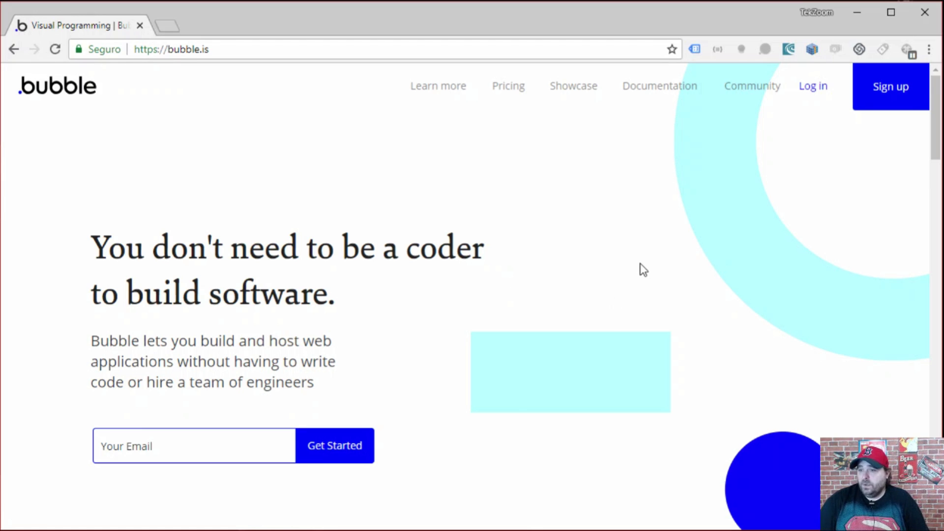
- Scroll through the home page's feature sections, then go to the Pricing page
{"action": "scroll", "coordinate": [644, 270], "scroll_direction": "down", "scroll_amount": 5}
{"action": "scroll", "coordinate": [644, 270], "scroll_direction": "up", "scroll_amount": 5}
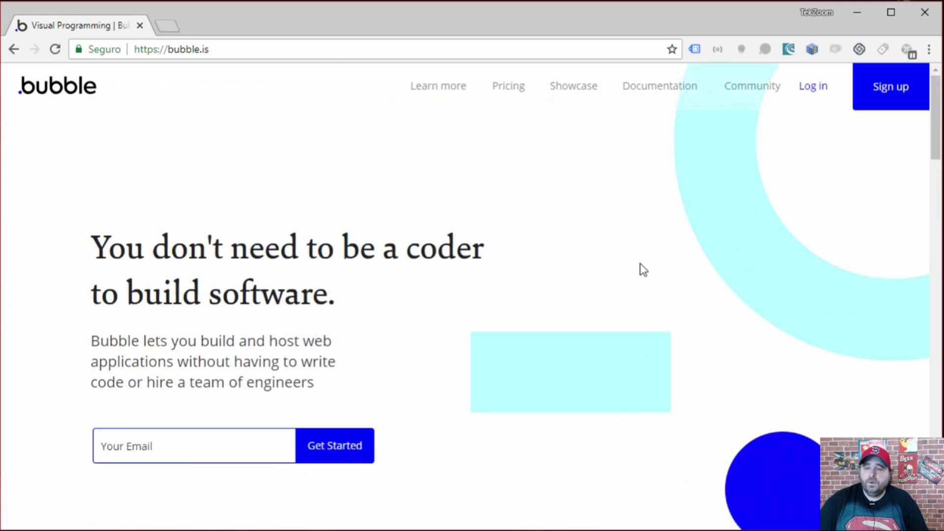
{"action": "scroll", "coordinate": [644, 270], "scroll_direction": "down", "scroll_amount": 5}
{"action": "scroll", "coordinate": [644, 269], "scroll_direction": "down", "scroll_amount": 3}
{"action": "scroll", "coordinate": [643, 270], "scroll_direction": "down", "scroll_amount": 3}
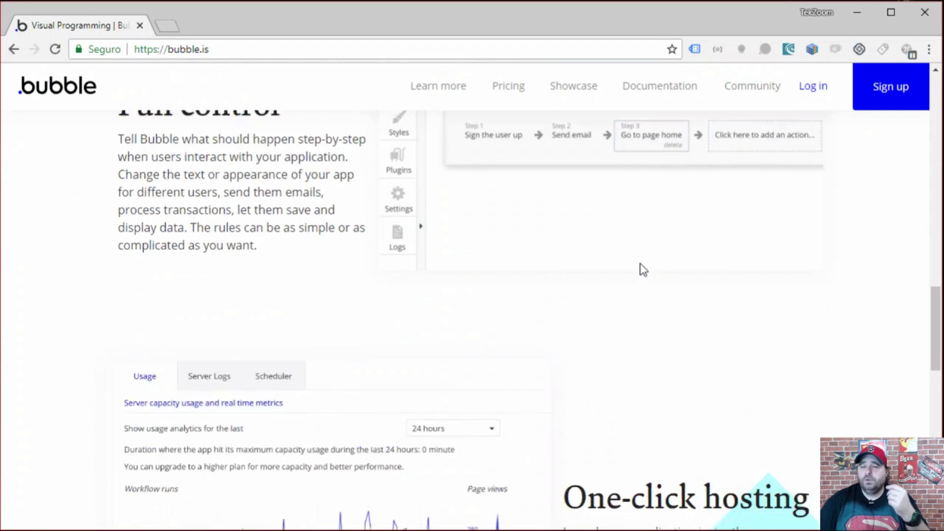
{"action": "scroll", "coordinate": [644, 269], "scroll_direction": "down", "scroll_amount": 1}
{"action": "scroll", "coordinate": [644, 269], "scroll_direction": "down", "scroll_amount": 3}
{"action": "scroll", "coordinate": [643, 270], "scroll_direction": "down", "scroll_amount": 3}
{"action": "scroll", "coordinate": [644, 270], "scroll_direction": "down", "scroll_amount": 5}
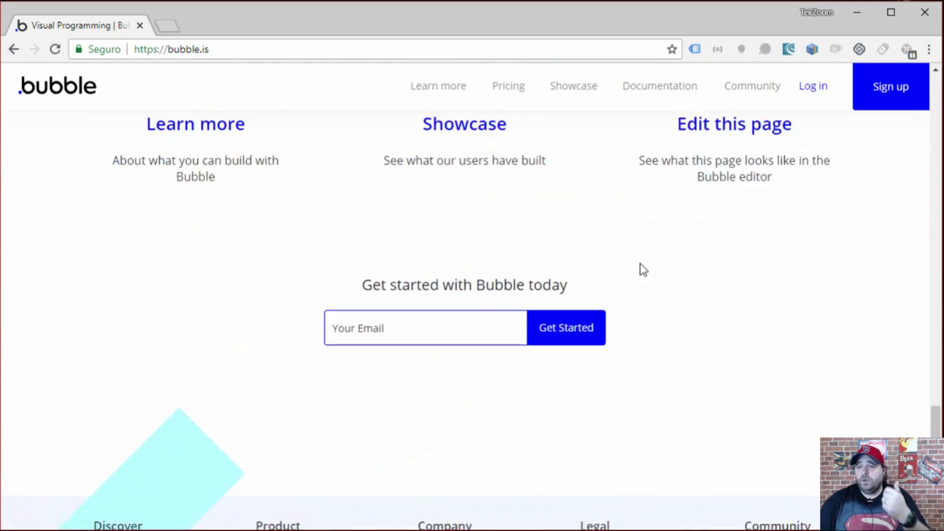
{"action": "scroll", "coordinate": [644, 270], "scroll_direction": "down", "scroll_amount": 2}
{"action": "scroll", "coordinate": [644, 269], "scroll_direction": "up", "scroll_amount": 10}
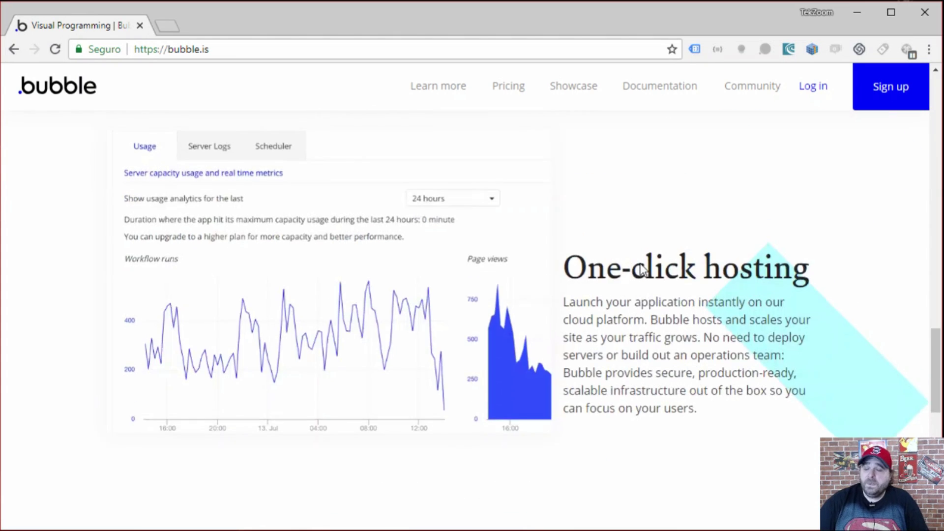
{"action": "scroll", "coordinate": [644, 270], "scroll_direction": "up", "scroll_amount": 5}
{"action": "scroll", "coordinate": [642, 268], "scroll_direction": "up", "scroll_amount": 5}
{"action": "scroll", "coordinate": [649, 268], "scroll_direction": "down", "scroll_amount": 1}
{"action": "scroll", "coordinate": [649, 267], "scroll_direction": "down", "scroll_amount": 10}
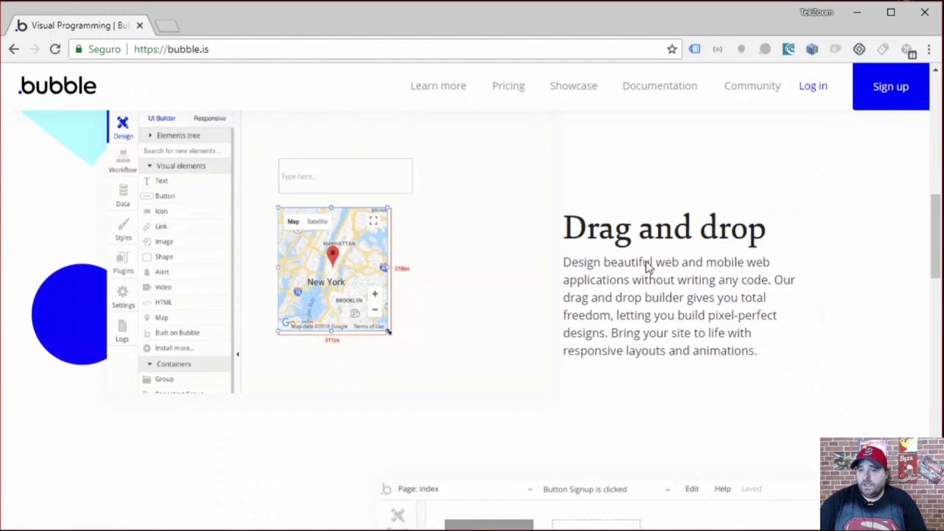
{"action": "scroll", "coordinate": [593, 267], "scroll_direction": "down", "scroll_amount": 1}
{"action": "scroll", "coordinate": [226, 267], "scroll_direction": "up", "scroll_amount": 3}
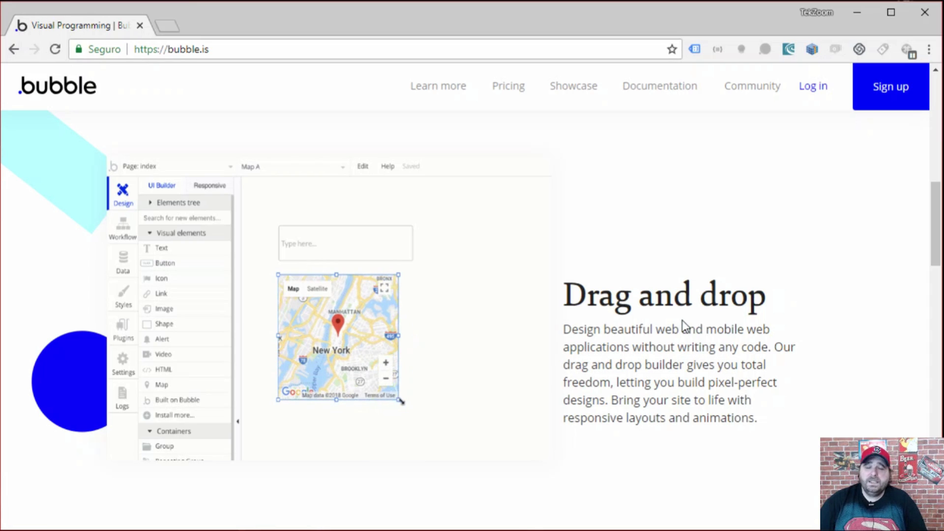
{"action": "scroll", "coordinate": [682, 320], "scroll_direction": "down", "scroll_amount": 7}
{"action": "scroll", "coordinate": [669, 353], "scroll_direction": "down", "scroll_amount": 2}
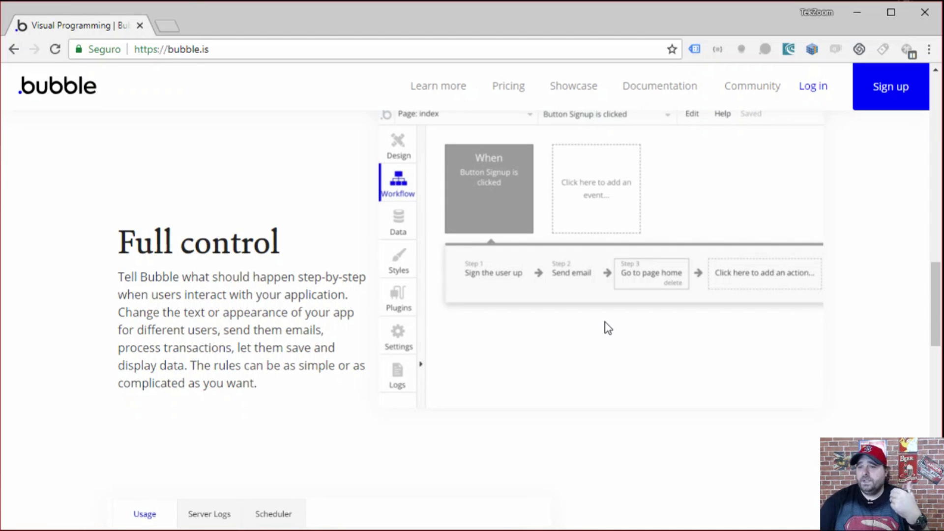
{"action": "scroll", "coordinate": [609, 330], "scroll_direction": "down", "scroll_amount": 3}
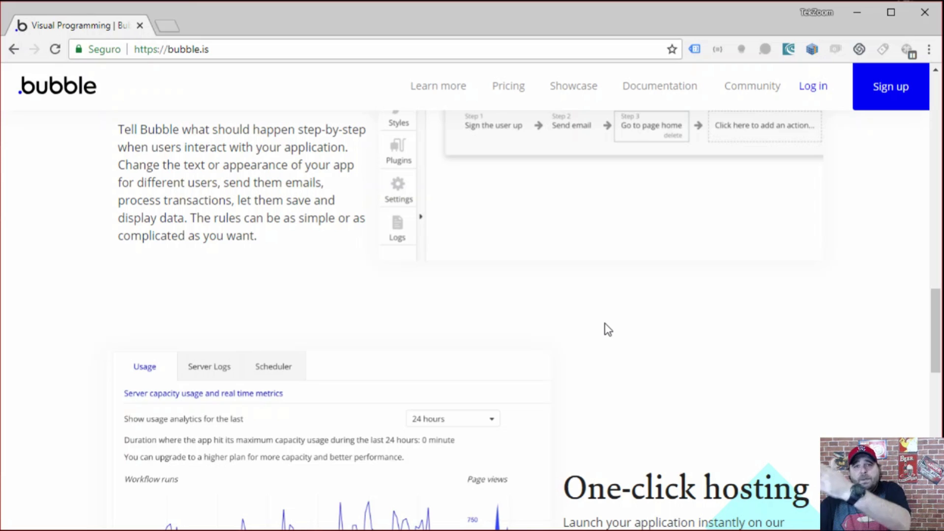
{"action": "scroll", "coordinate": [610, 333], "scroll_direction": "down", "scroll_amount": 3}
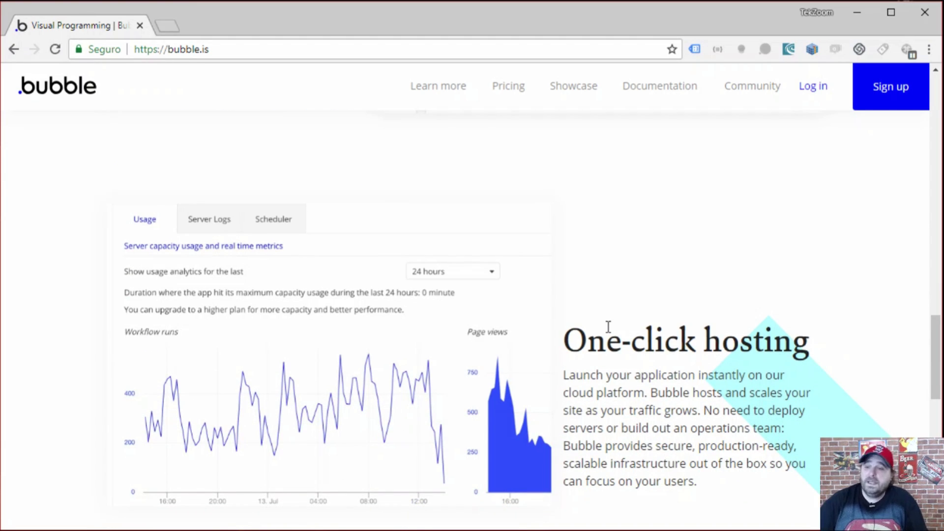
{"action": "scroll", "coordinate": [609, 327], "scroll_direction": "down", "scroll_amount": 4}
{"action": "scroll", "coordinate": [607, 326], "scroll_direction": "up", "scroll_amount": 6}
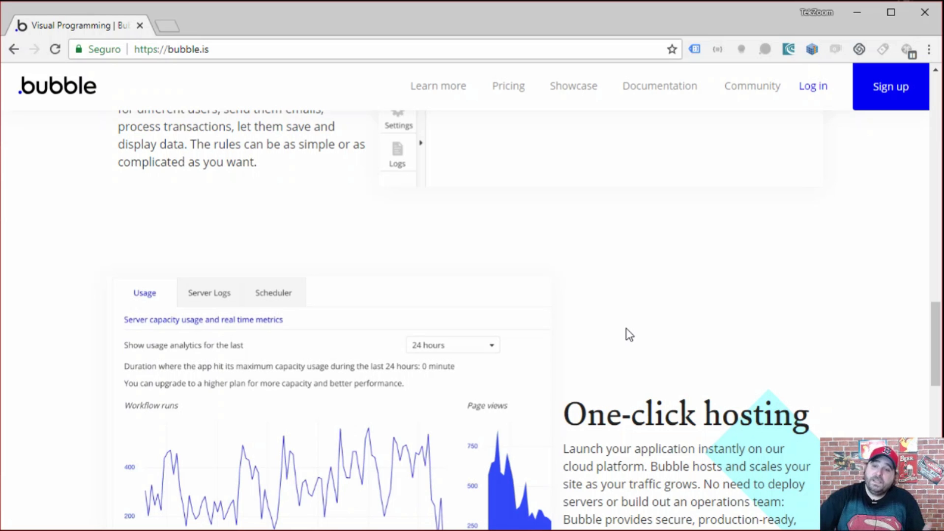
{"action": "scroll", "coordinate": [625, 377], "scroll_direction": "down", "scroll_amount": 5}
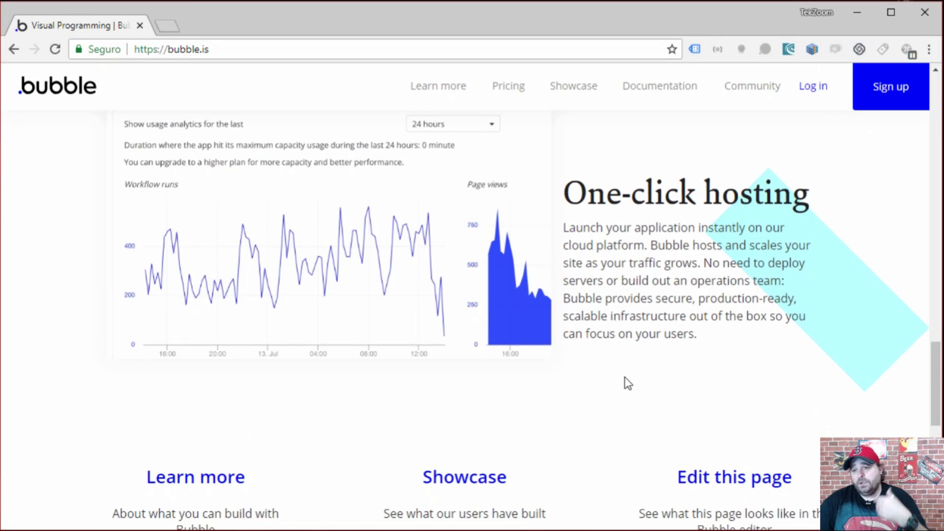
{"action": "scroll", "coordinate": [624, 377], "scroll_direction": "down", "scroll_amount": 4}
{"action": "scroll", "coordinate": [625, 379], "scroll_direction": "up", "scroll_amount": 9}
{"action": "scroll", "coordinate": [625, 379], "scroll_direction": "up", "scroll_amount": 8}
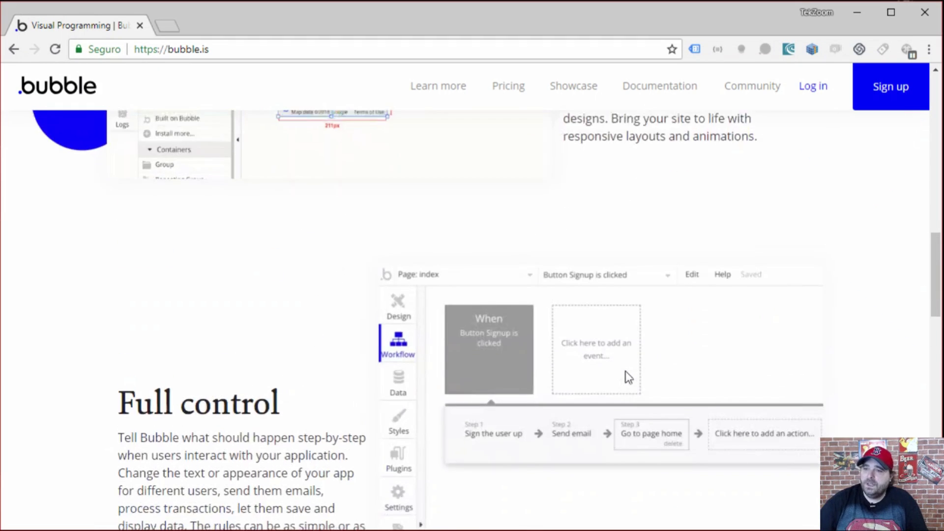
{"action": "left_click", "coordinate": [519, 88]}
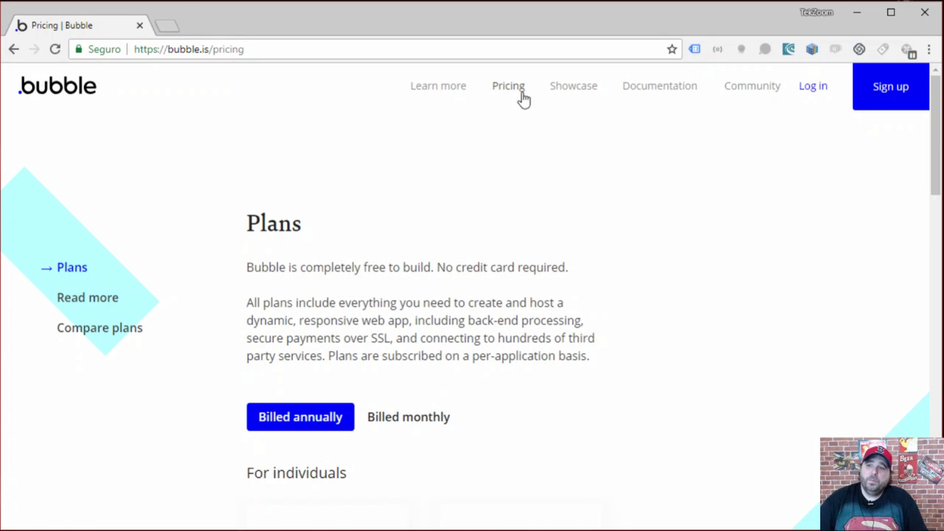
{"action": "scroll", "coordinate": [735, 230], "scroll_direction": "down", "scroll_amount": 3}
{"action": "scroll", "coordinate": [733, 236], "scroll_direction": "down", "scroll_amount": 3}
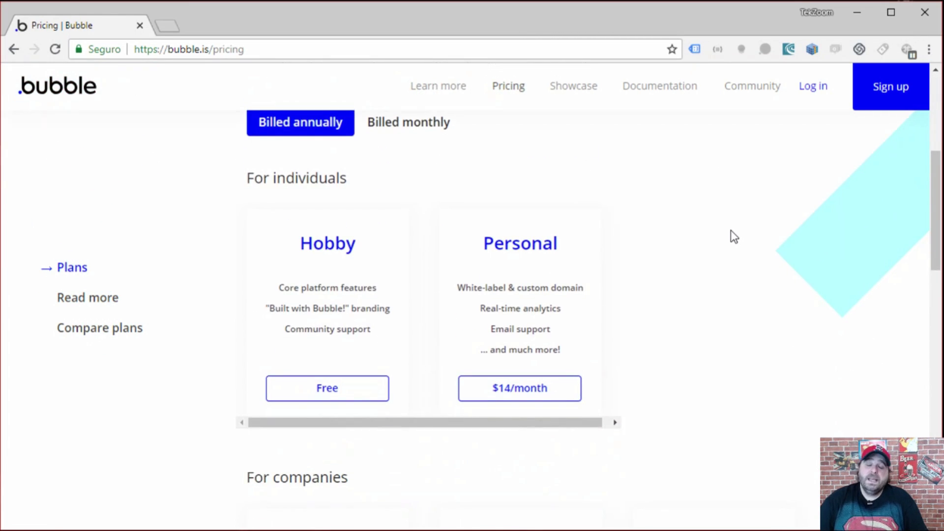
{"action": "scroll", "coordinate": [731, 237], "scroll_direction": "down", "scroll_amount": 2}
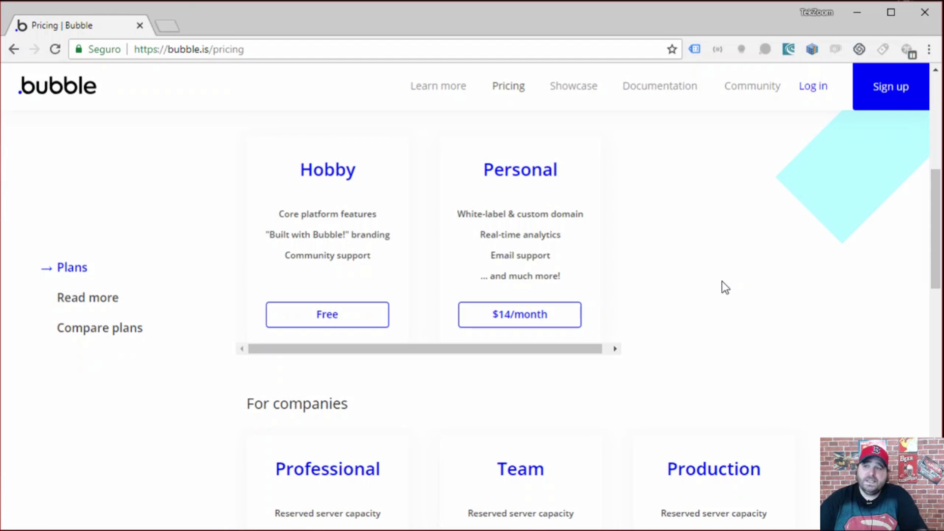
{"action": "scroll", "coordinate": [723, 283], "scroll_direction": "down", "scroll_amount": 2}
{"action": "scroll", "coordinate": [723, 283], "scroll_direction": "down", "scroll_amount": 1}
{"action": "scroll", "coordinate": [723, 282], "scroll_direction": "down", "scroll_amount": 2}
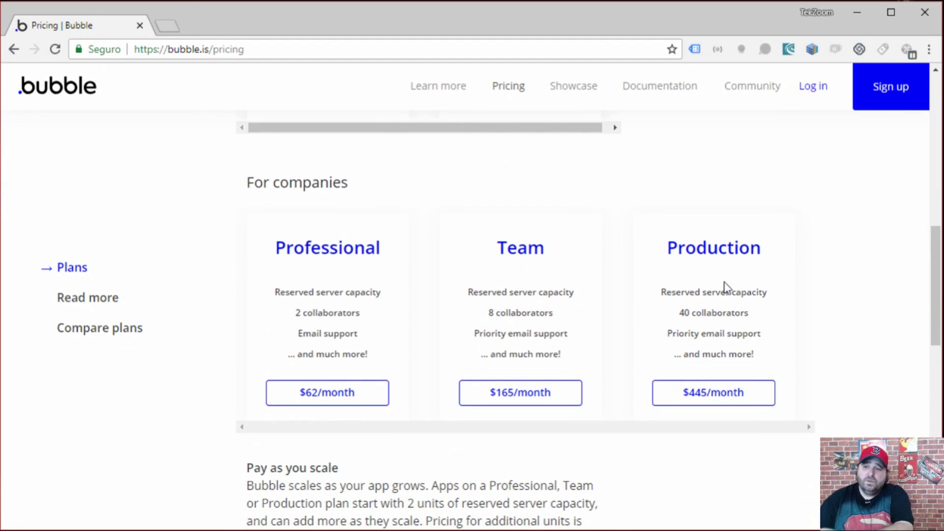
{"action": "scroll", "coordinate": [789, 352], "scroll_direction": "down", "scroll_amount": 3}
{"action": "scroll", "coordinate": [789, 352], "scroll_direction": "up", "scroll_amount": 9}
{"action": "scroll", "coordinate": [789, 352], "scroll_direction": "up", "scroll_amount": 6}
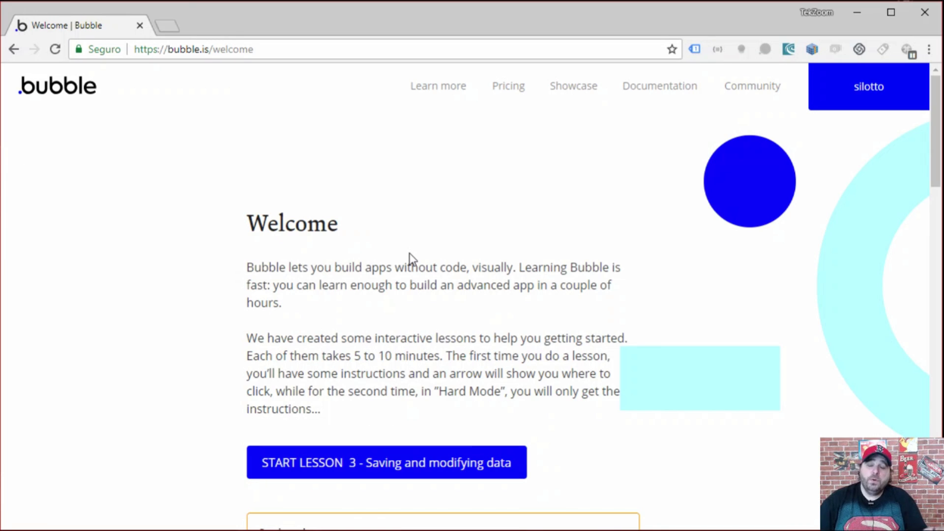
- Scroll down the Welcome page's lesson list to the CREATE A NEW APP button
{"action": "scroll", "coordinate": [415, 305], "scroll_direction": "down", "scroll_amount": 4}
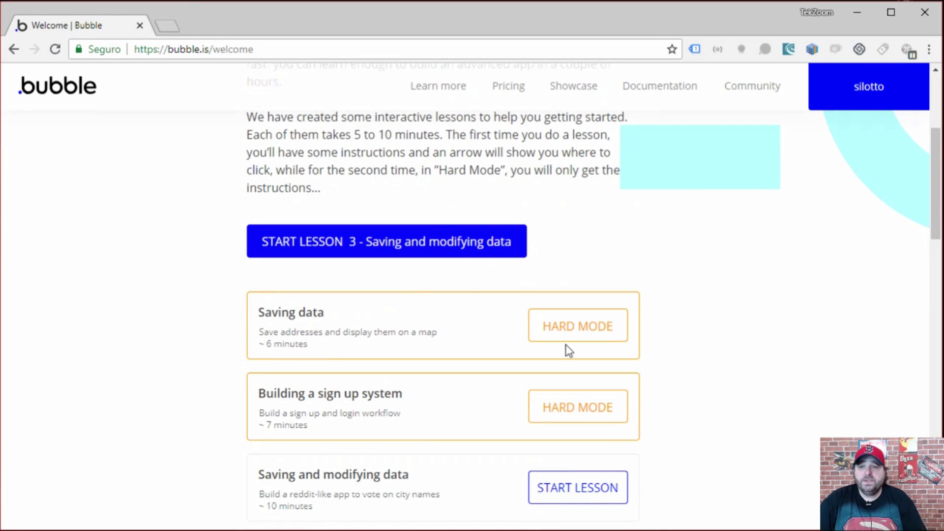
{"action": "scroll", "coordinate": [688, 358], "scroll_direction": "up", "scroll_amount": 1}
{"action": "scroll", "coordinate": [688, 359], "scroll_direction": "up", "scroll_amount": 3}
{"action": "scroll", "coordinate": [687, 358], "scroll_direction": "down", "scroll_amount": 2}
{"action": "scroll", "coordinate": [688, 358], "scroll_direction": "down", "scroll_amount": 4}
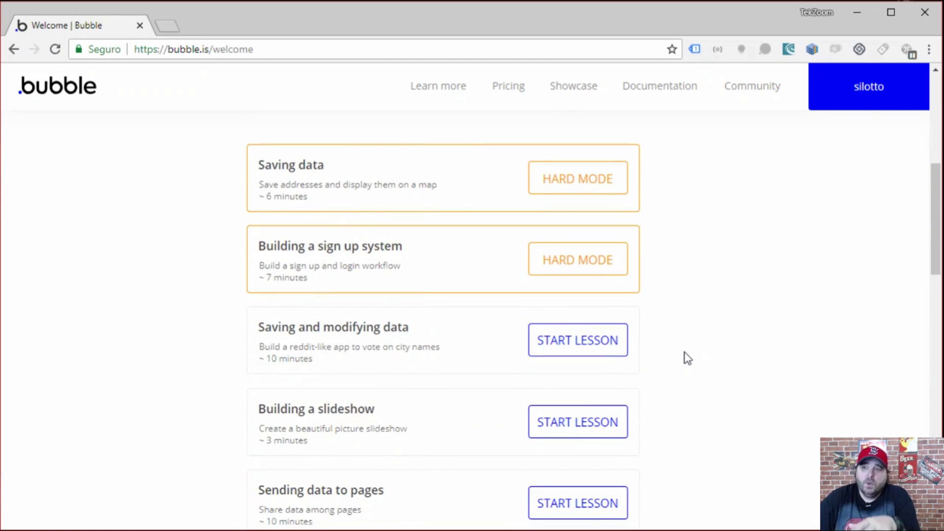
{"action": "scroll", "coordinate": [688, 359], "scroll_direction": "down", "scroll_amount": 2}
{"action": "scroll", "coordinate": [688, 358], "scroll_direction": "down", "scroll_amount": 1}
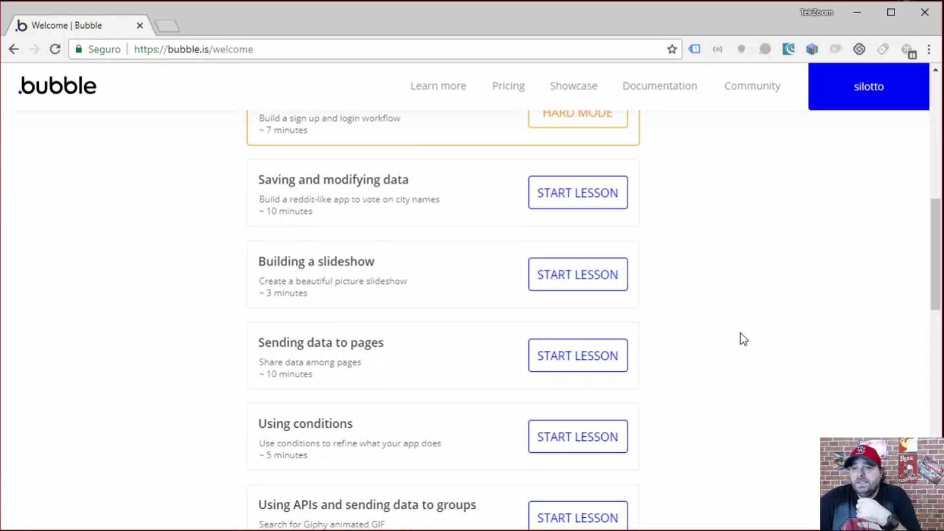
{"action": "scroll", "coordinate": [745, 312], "scroll_direction": "down", "scroll_amount": 2}
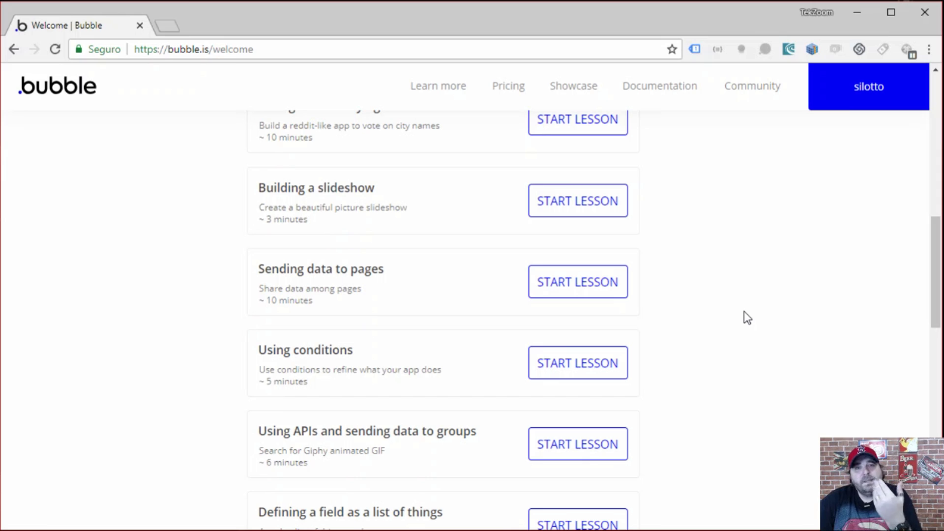
{"action": "scroll", "coordinate": [741, 325], "scroll_direction": "down", "scroll_amount": 1}
{"action": "scroll", "coordinate": [740, 342], "scroll_direction": "down", "scroll_amount": 3}
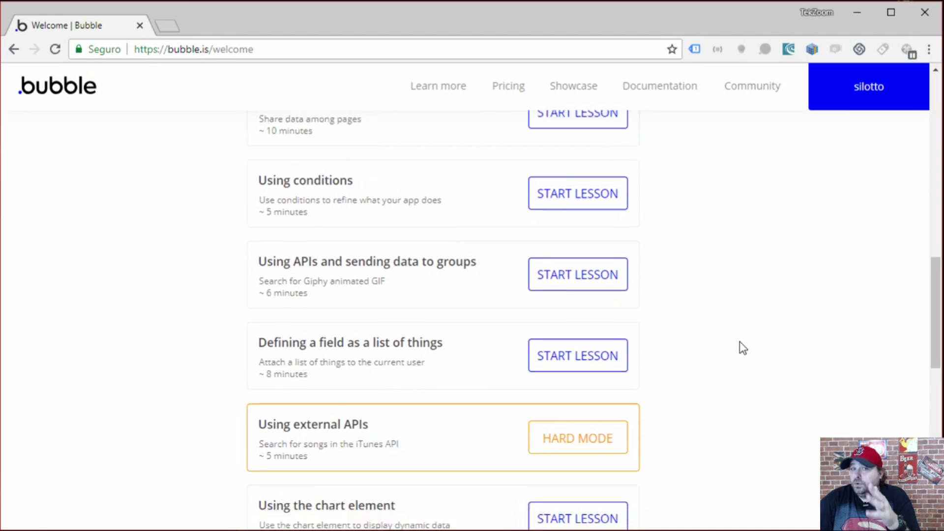
{"action": "scroll", "coordinate": [740, 342], "scroll_direction": "down", "scroll_amount": 3}
{"action": "scroll", "coordinate": [740, 348], "scroll_direction": "down", "scroll_amount": 2}
{"action": "scroll", "coordinate": [740, 348], "scroll_direction": "down", "scroll_amount": 3}
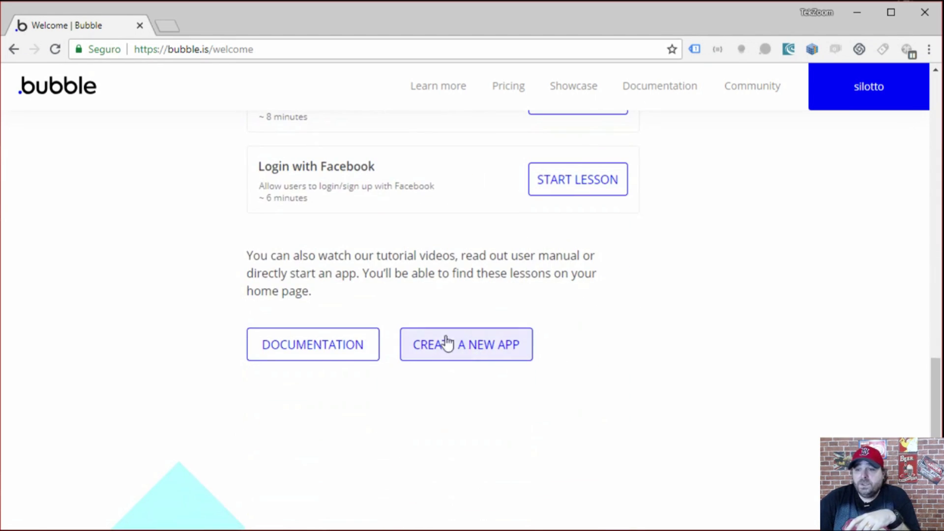
- Start a new app, name it TekZoom, and confirm its creation
{"action": "left_click", "coordinate": [433, 344]}
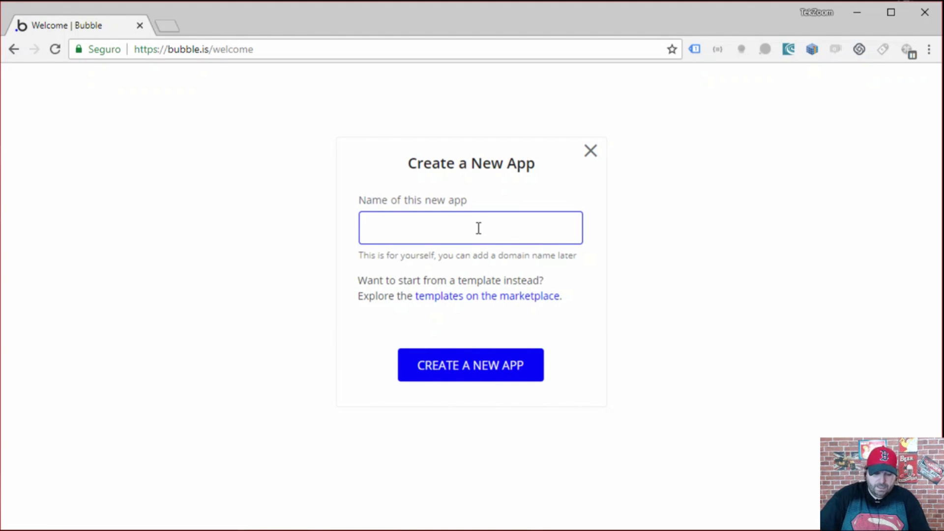
{"action": "type", "text": "TekZoom"}
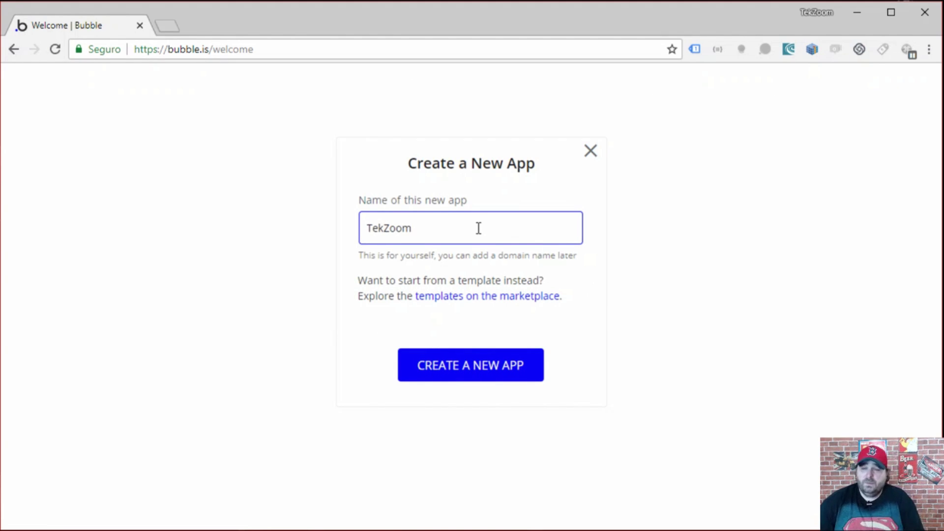
{"action": "left_click", "coordinate": [492, 367]}
{"action": "left_click", "coordinate": [491, 366]}
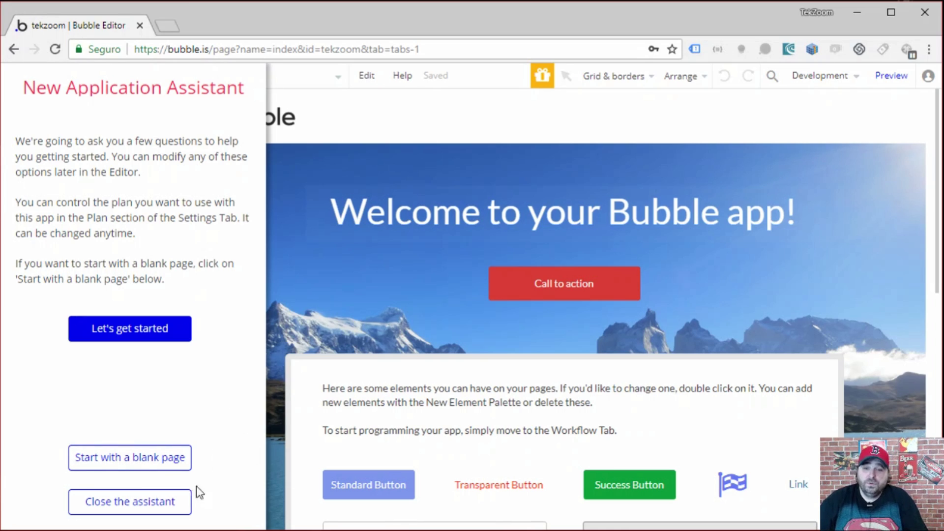
- Dismiss the New Application Assistant and look over the index page's starter design
{"action": "left_click", "coordinate": [159, 502]}
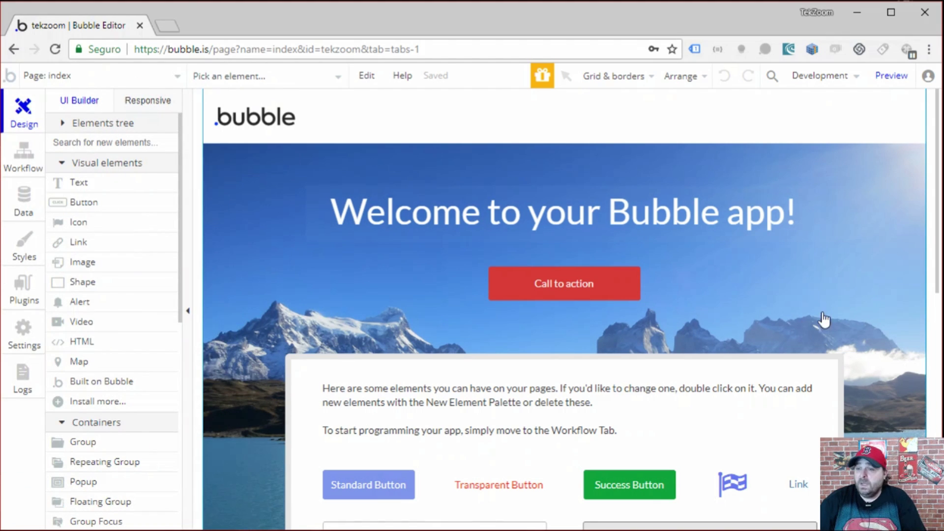
{"action": "scroll", "coordinate": [793, 274], "scroll_direction": "down", "scroll_amount": 2}
{"action": "scroll", "coordinate": [793, 274], "scroll_direction": "down", "scroll_amount": 5}
{"action": "scroll", "coordinate": [794, 275], "scroll_direction": "down", "scroll_amount": 5}
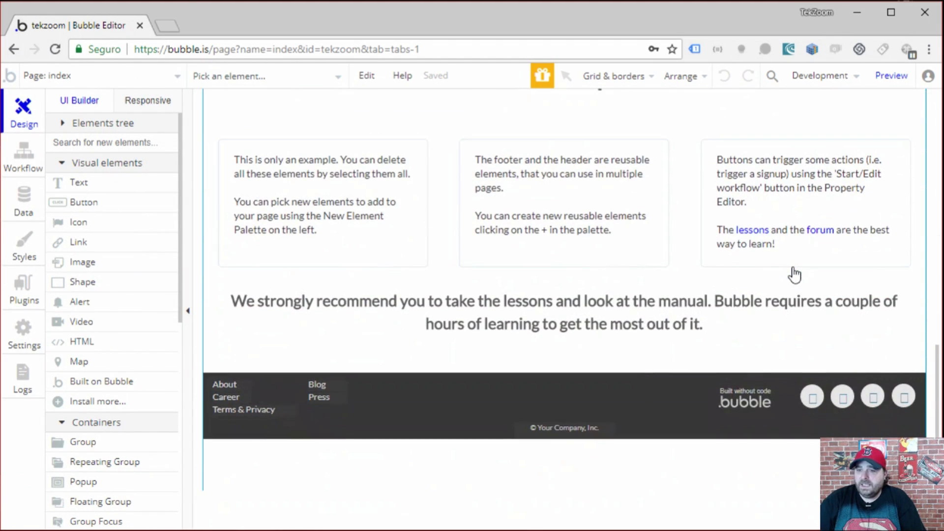
{"action": "scroll", "coordinate": [793, 274], "scroll_direction": "up", "scroll_amount": 8}
{"action": "scroll", "coordinate": [793, 274], "scroll_direction": "up", "scroll_amount": 4}
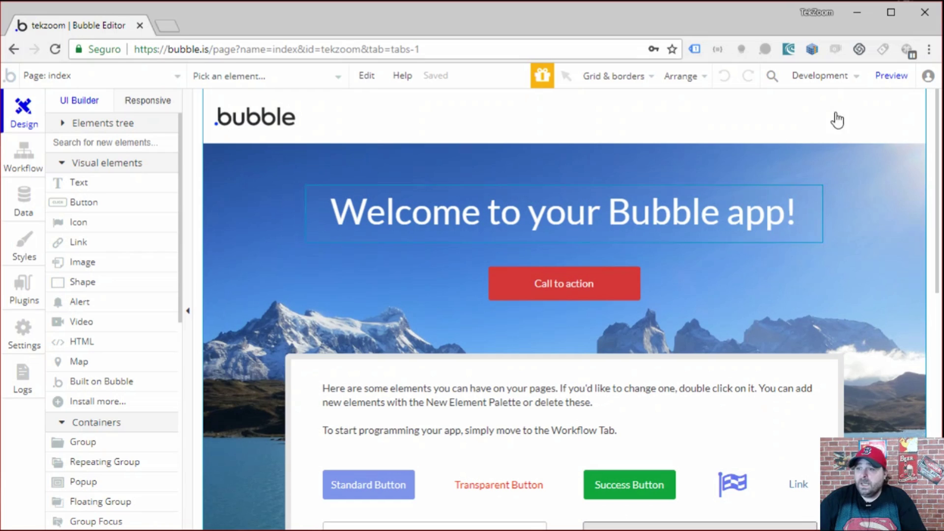
- Preview the app in a new tab, then return to the editor and browse the element palette
{"action": "left_click", "coordinate": [892, 79]}
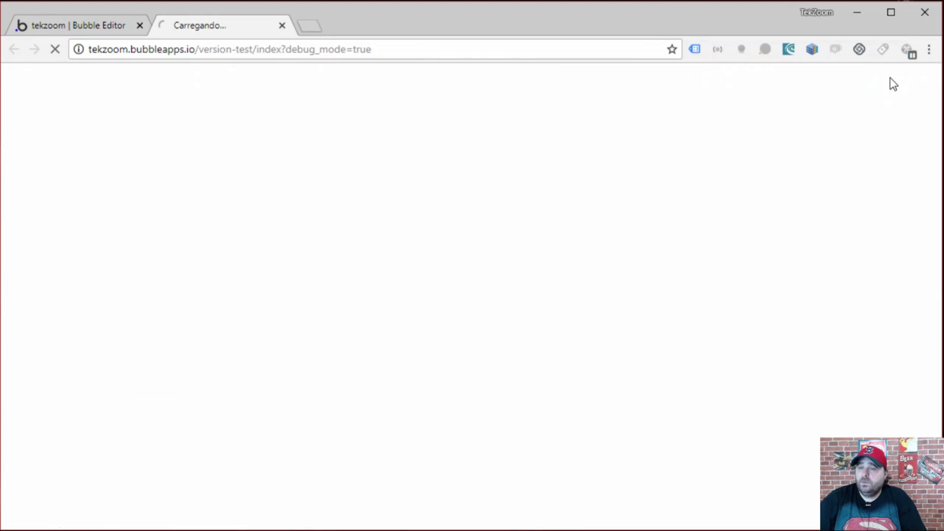
{"action": "left_click", "coordinate": [90, 28]}
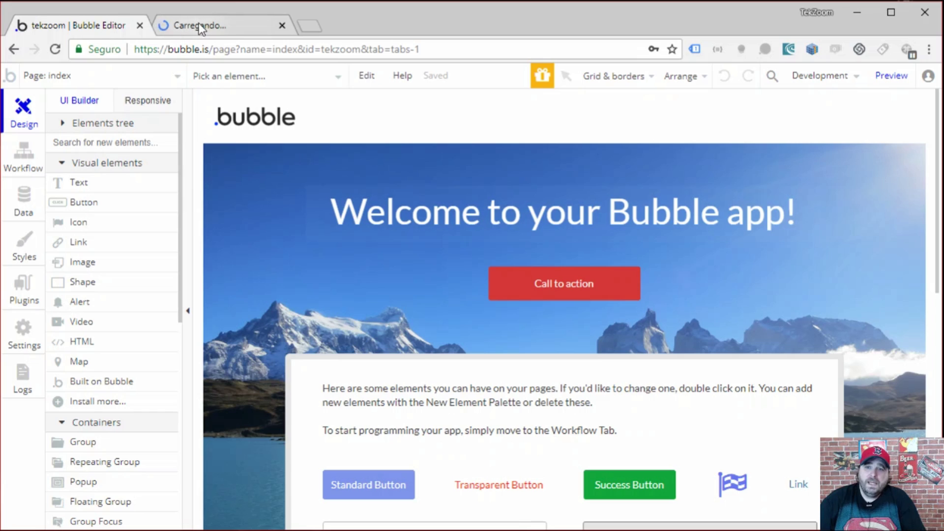
{"action": "left_click", "coordinate": [198, 25]}
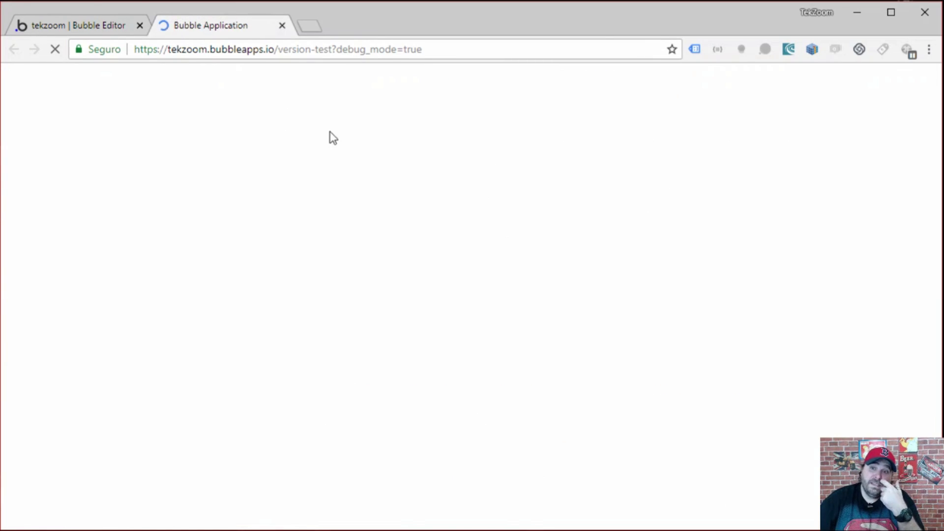
{"action": "left_click", "coordinate": [72, 22]}
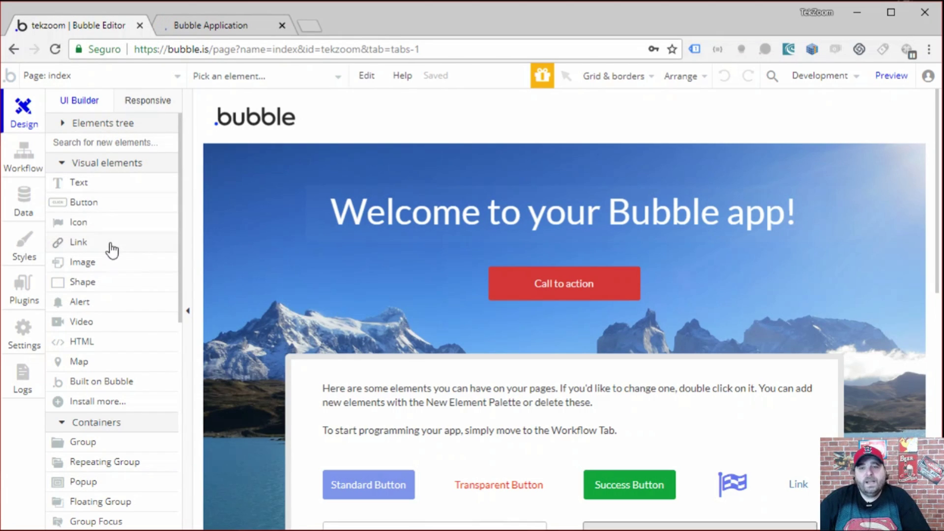
{"action": "scroll", "coordinate": [112, 253], "scroll_direction": "down", "scroll_amount": 3}
{"action": "scroll", "coordinate": [112, 253], "scroll_direction": "down", "scroll_amount": 3}
{"action": "scroll", "coordinate": [112, 253], "scroll_direction": "up", "scroll_amount": 3}
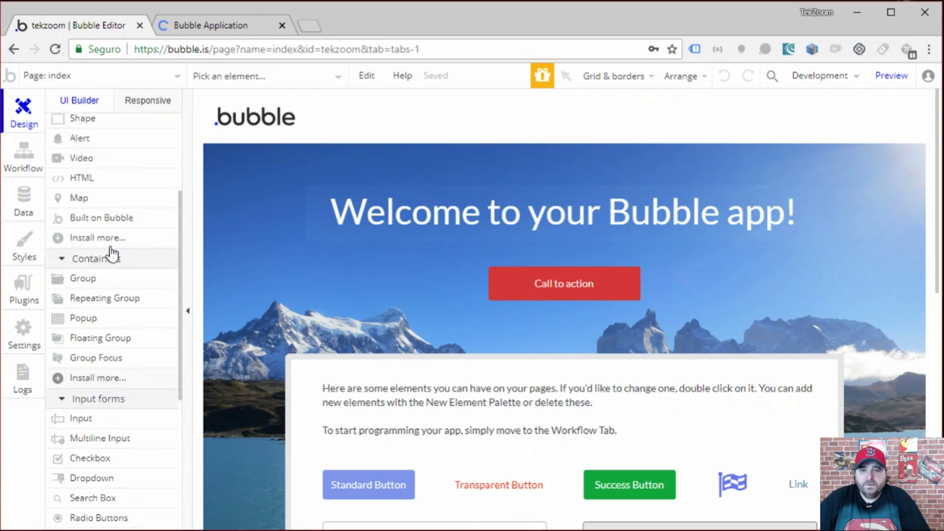
{"action": "scroll", "coordinate": [112, 253], "scroll_direction": "up", "scroll_amount": 3}
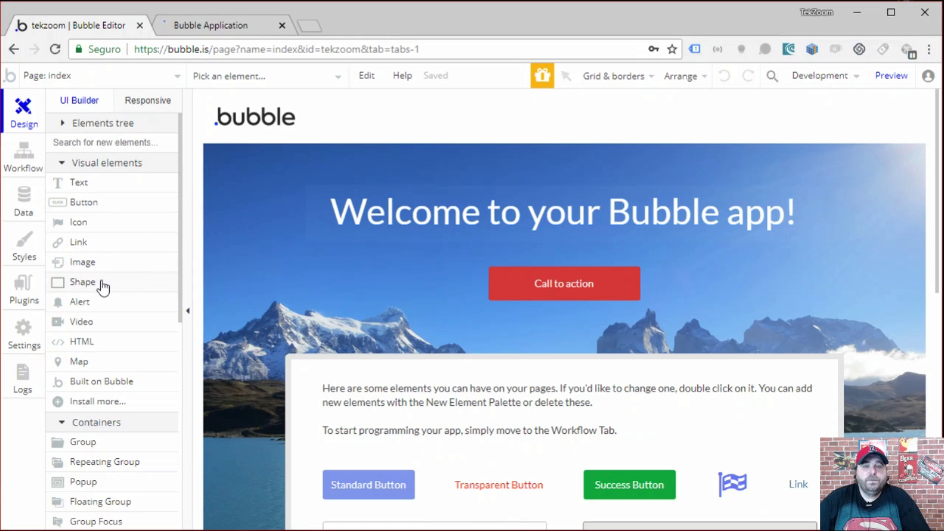
{"action": "mouse_move", "coordinate": [83, 118]}
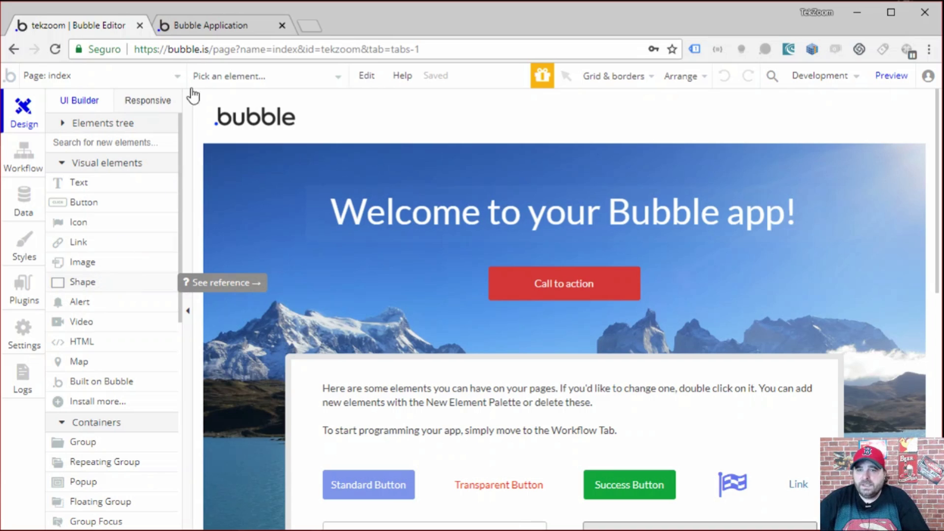
- In the running app preview, try the sample input and open then close the LOG IN popup
{"action": "left_click", "coordinate": [203, 27]}
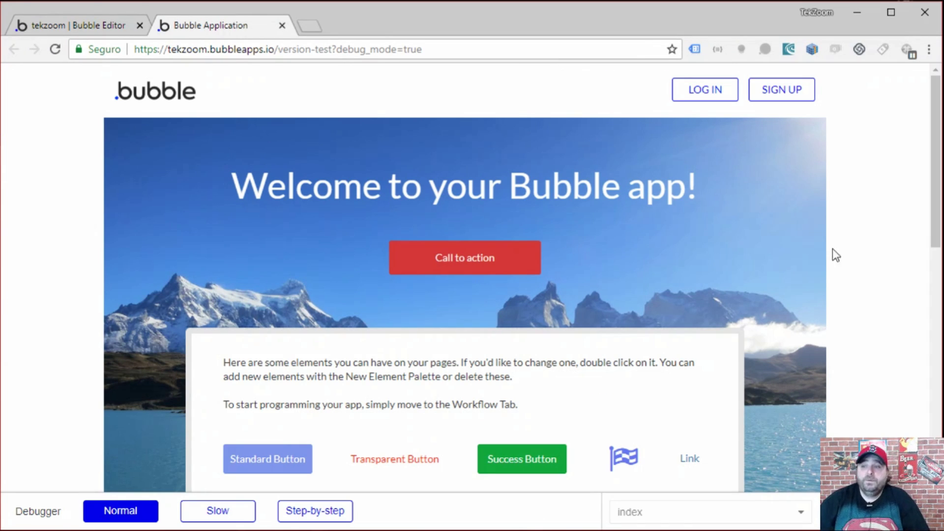
{"action": "scroll", "coordinate": [831, 287], "scroll_direction": "down", "scroll_amount": 5}
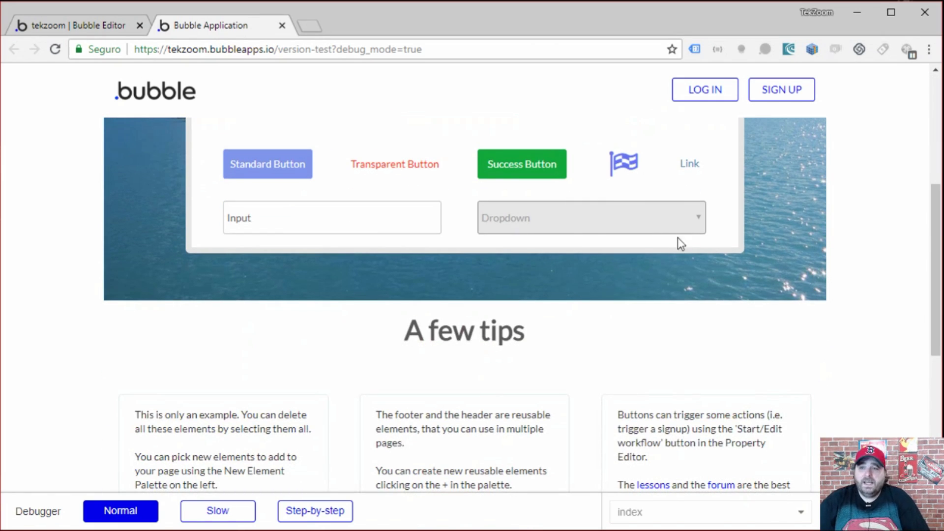
{"action": "left_click", "coordinate": [333, 216]}
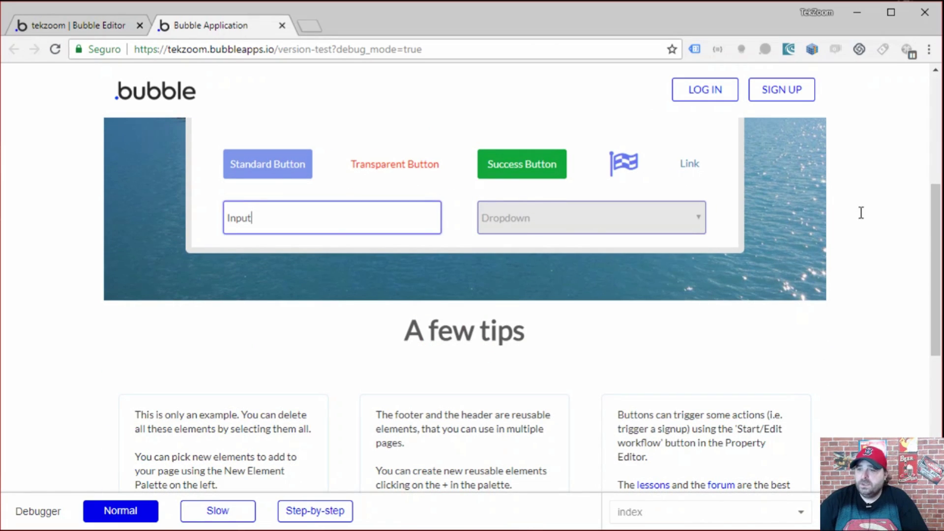
{"action": "left_click", "coordinate": [708, 98]}
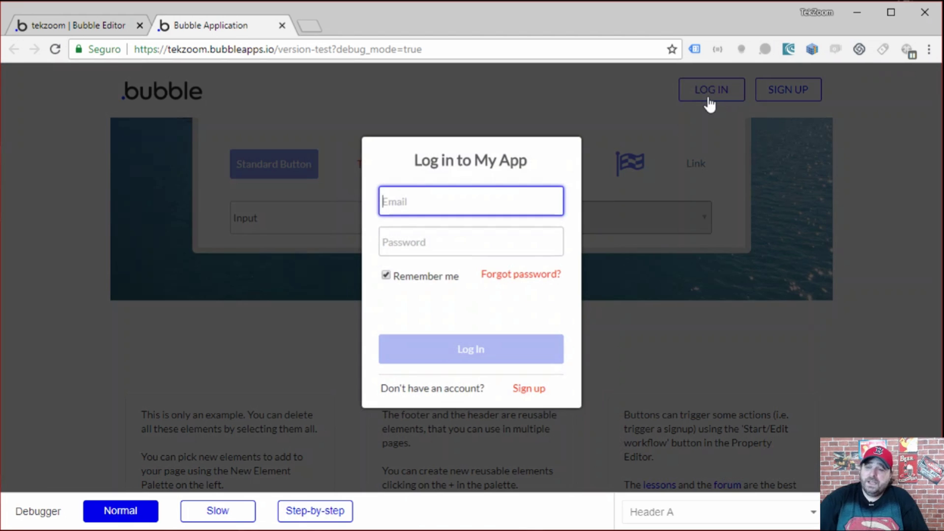
{"action": "left_click", "coordinate": [751, 205]}
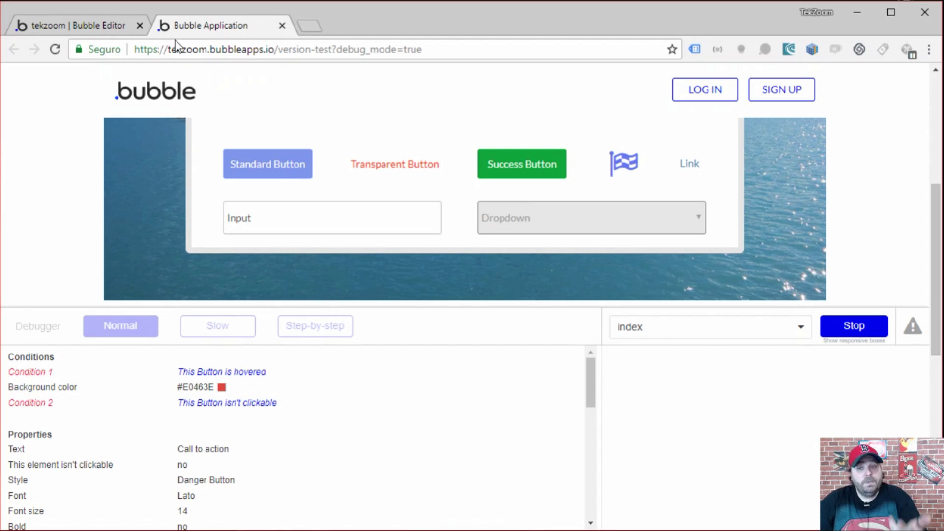
- Close the preview tab and switch to the index page's Workflow section
{"action": "left_click", "coordinate": [282, 25]}
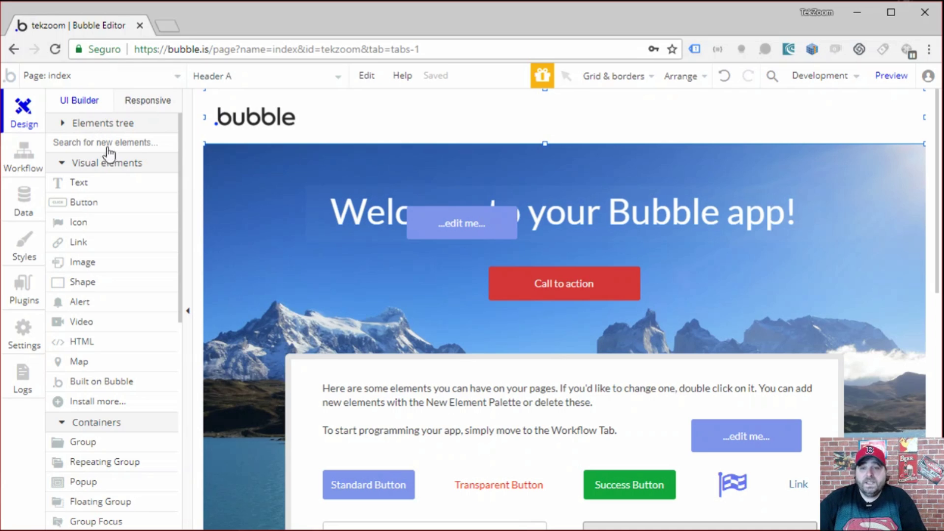
{"action": "mouse_move", "coordinate": [79, 182]}
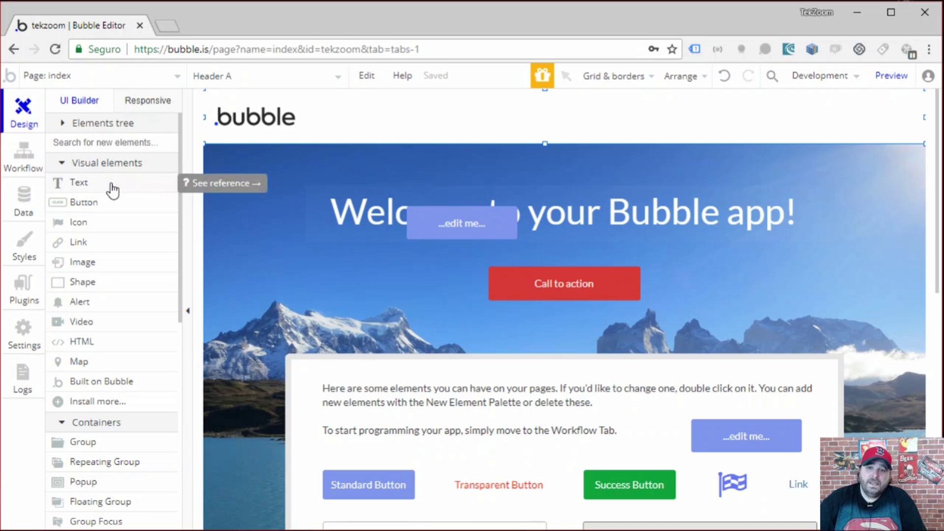
{"action": "scroll", "coordinate": [113, 191], "scroll_direction": "down", "scroll_amount": 3}
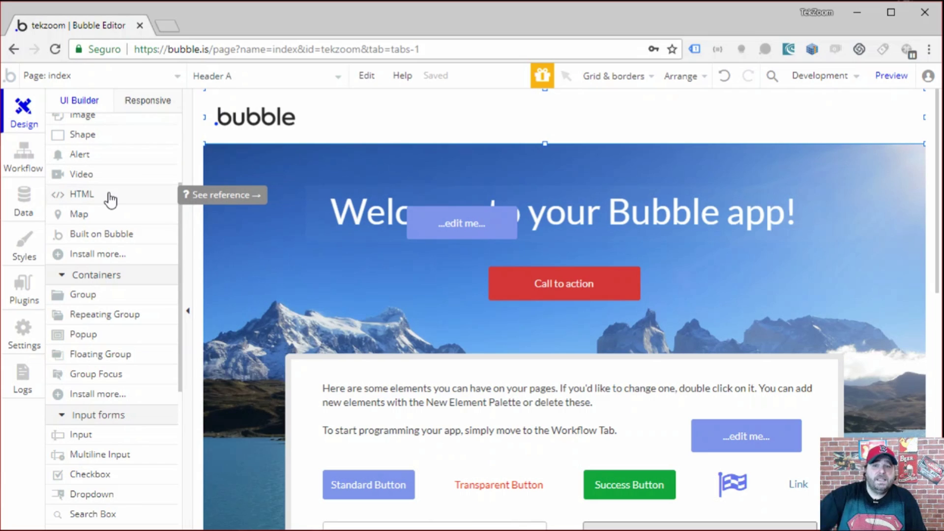
{"action": "left_click", "coordinate": [23, 161]}
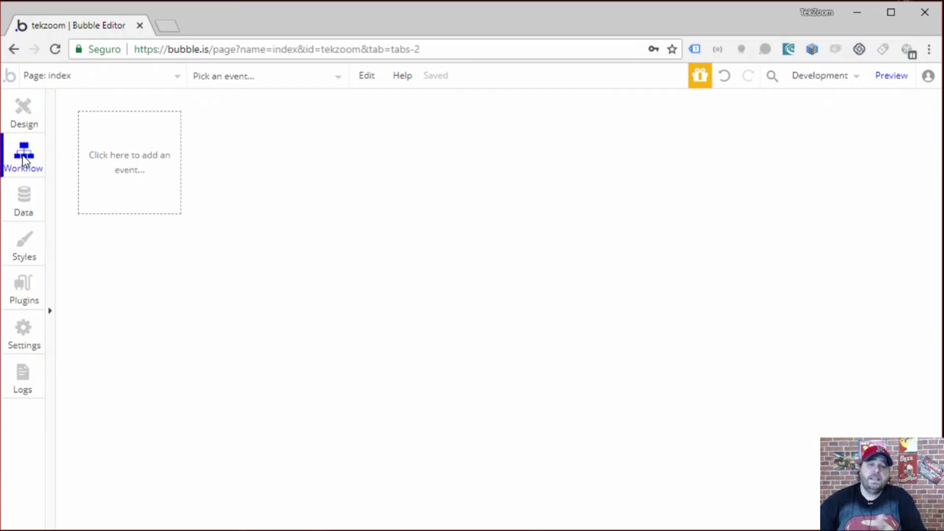
- Tour the Data, Styles, Plugins, Settings and Logs sections, then return to Design
{"action": "left_click", "coordinate": [21, 197]}
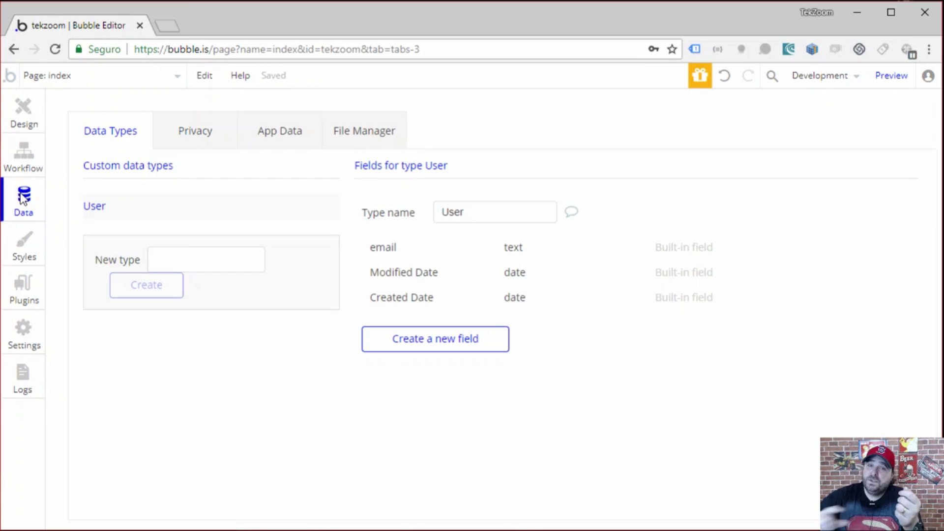
{"action": "left_click", "coordinate": [24, 249]}
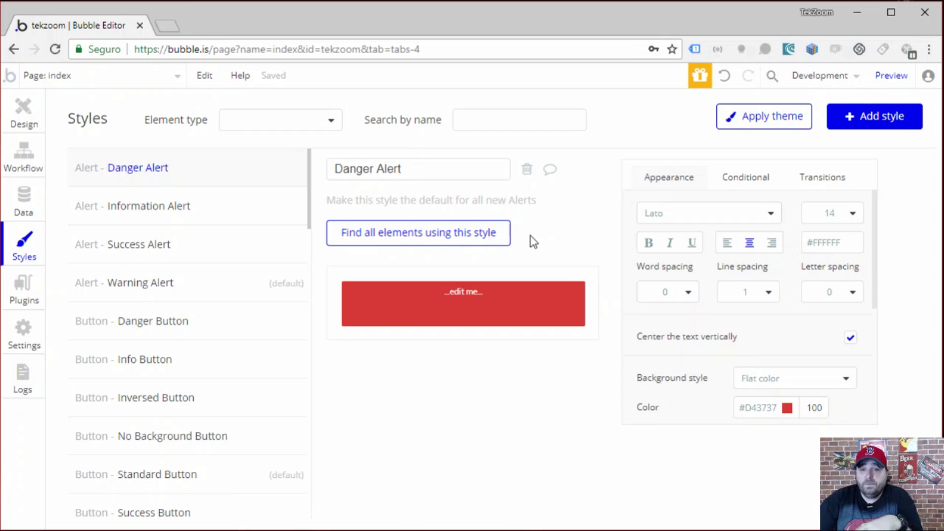
{"action": "left_click", "coordinate": [22, 295]}
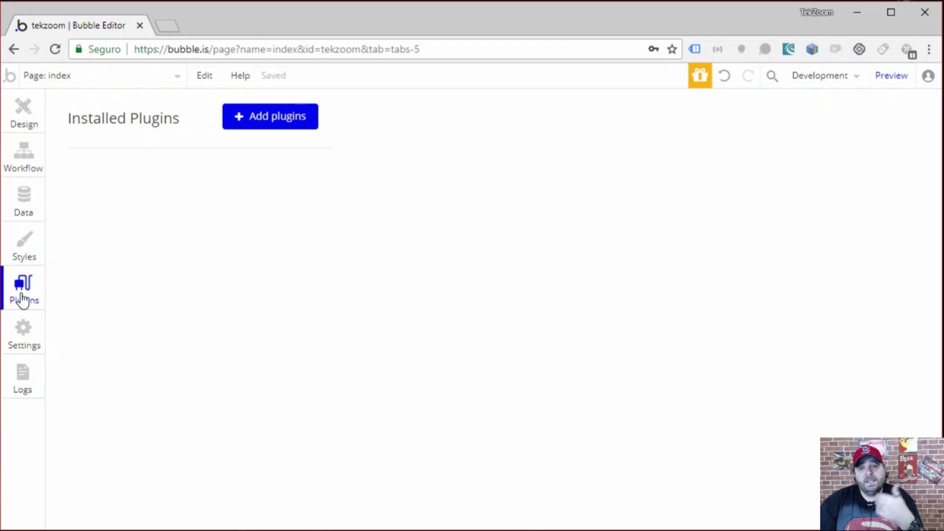
{"action": "left_click", "coordinate": [25, 342]}
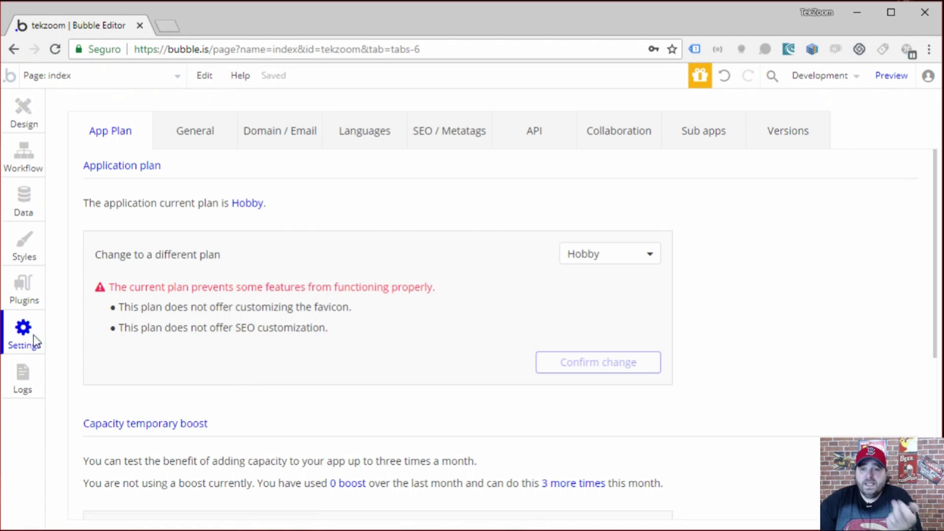
{"action": "left_click", "coordinate": [23, 378]}
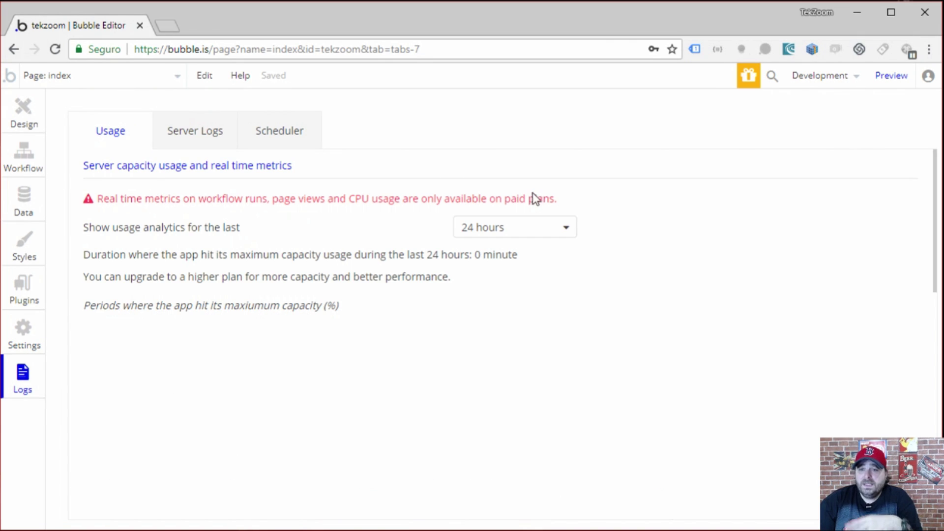
{"action": "left_click", "coordinate": [27, 126]}
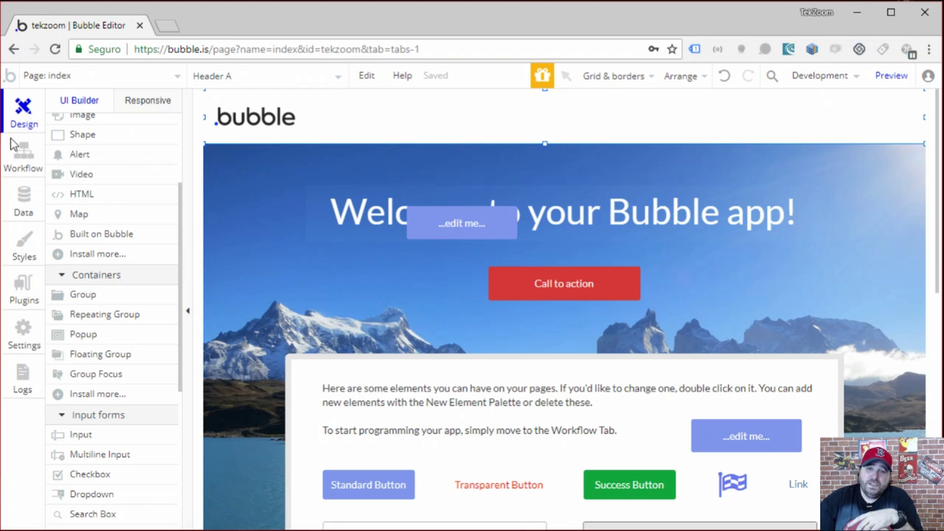
- Show the Data section listing the User type's email, Modified Date and Created Date fields
{"action": "left_click", "coordinate": [25, 204]}
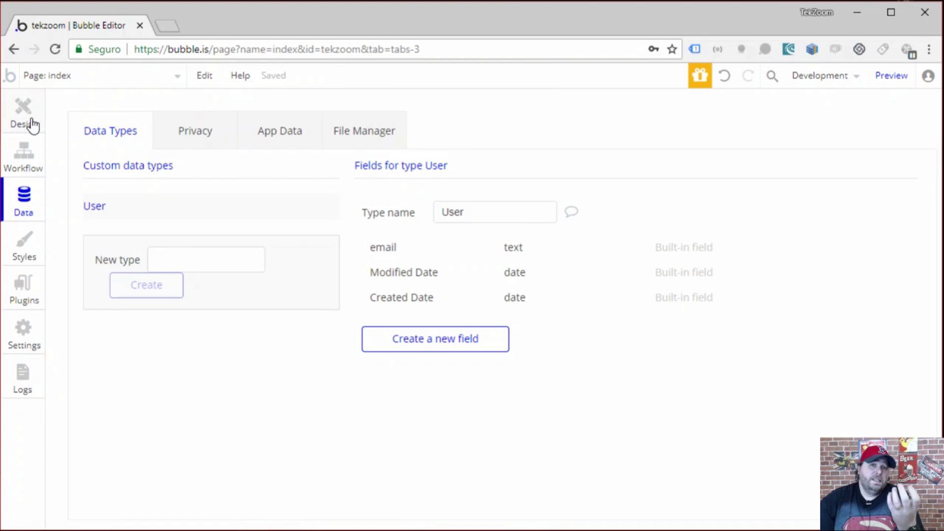
{"action": "left_click", "coordinate": [31, 124]}
{"action": "left_click", "coordinate": [34, 197]}
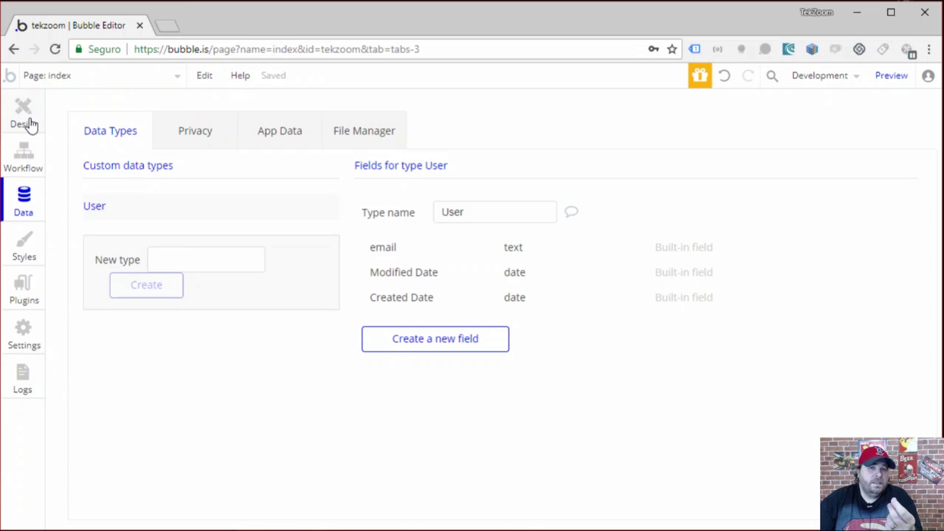
- Back in Design, delete the stray '...edit me...' button overlapping the welcome heading
{"action": "left_click", "coordinate": [30, 125]}
{"action": "scroll", "coordinate": [728, 281], "scroll_direction": "down", "scroll_amount": 2}
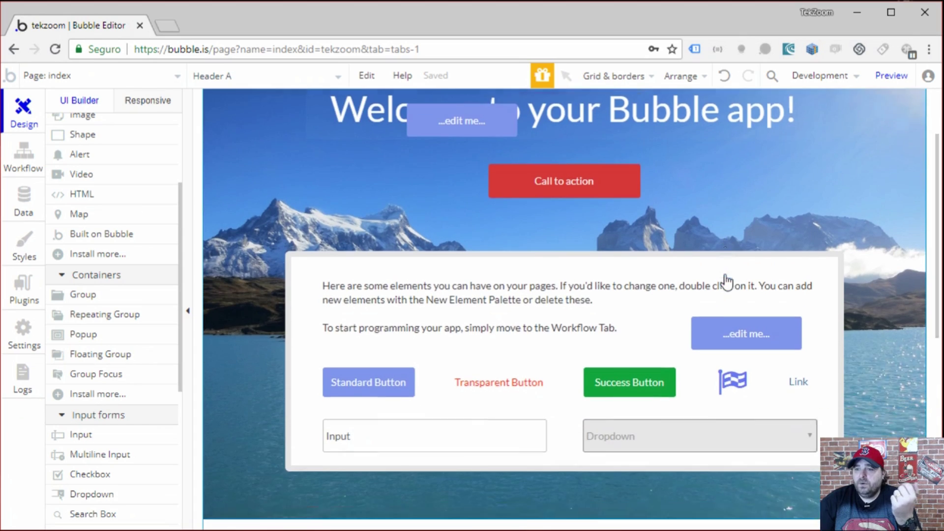
{"action": "scroll", "coordinate": [727, 281], "scroll_direction": "down", "scroll_amount": 2}
{"action": "scroll", "coordinate": [608, 238], "scroll_direction": "up", "scroll_amount": 2}
{"action": "scroll", "coordinate": [661, 234], "scroll_direction": "up", "scroll_amount": 2}
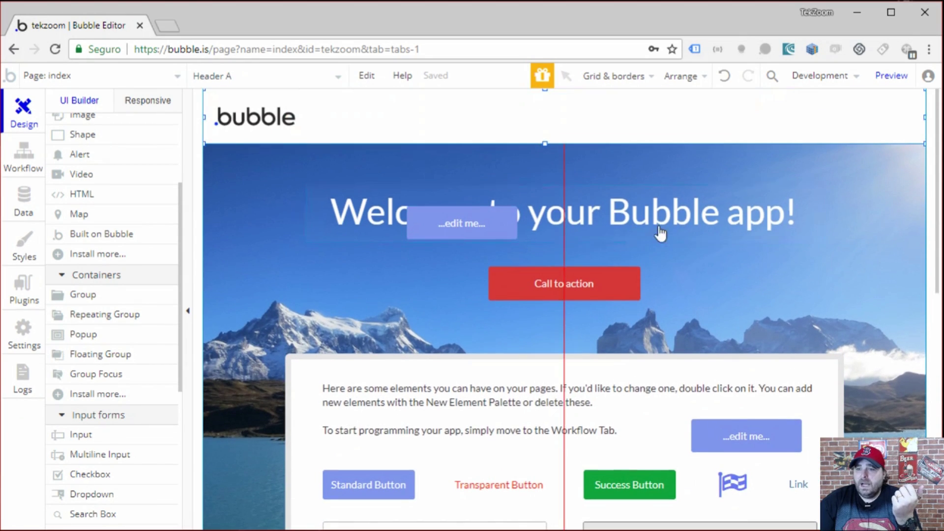
{"action": "left_click", "coordinate": [484, 224]}
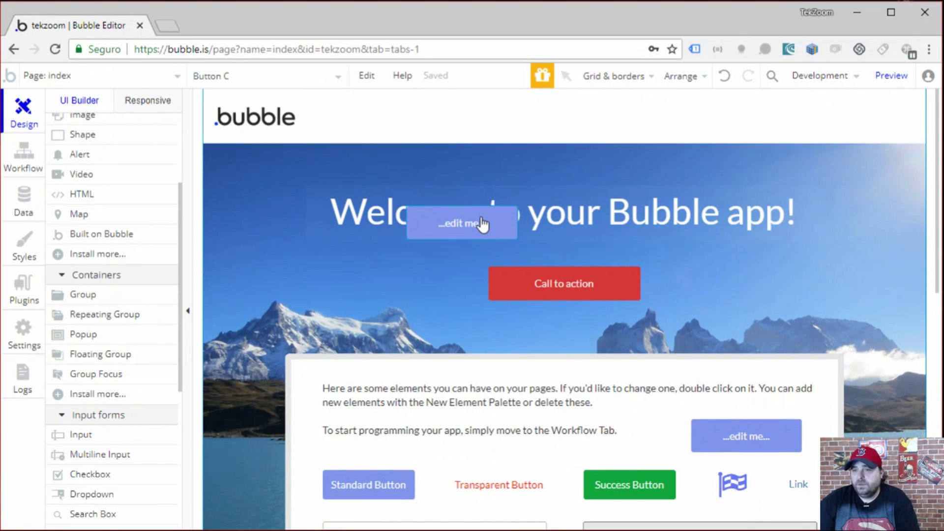
{"action": "key", "text": "Delete"}
- Delete the Call to action button from the welcome banner
{"action": "left_click", "coordinate": [499, 295]}
{"action": "key", "text": "Delete"}
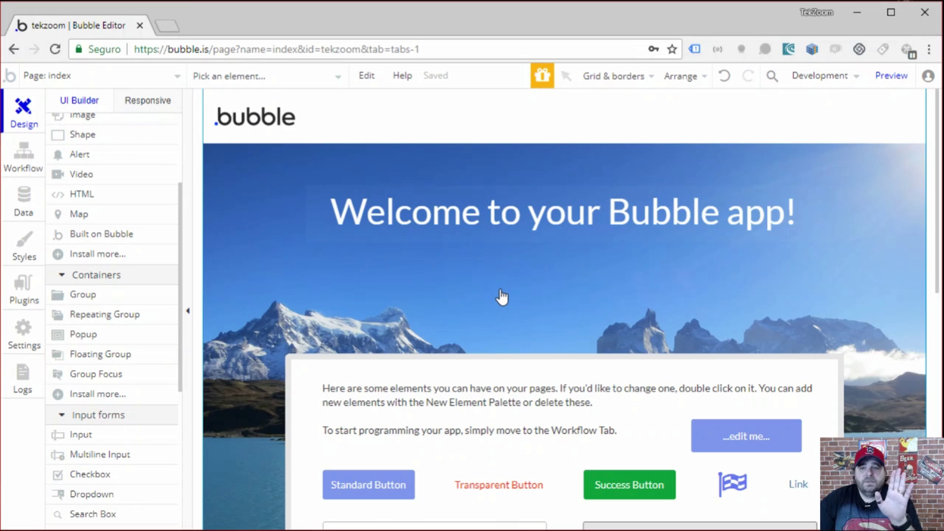
{"action": "scroll", "coordinate": [100, 176], "scroll_direction": "up", "scroll_amount": 3}
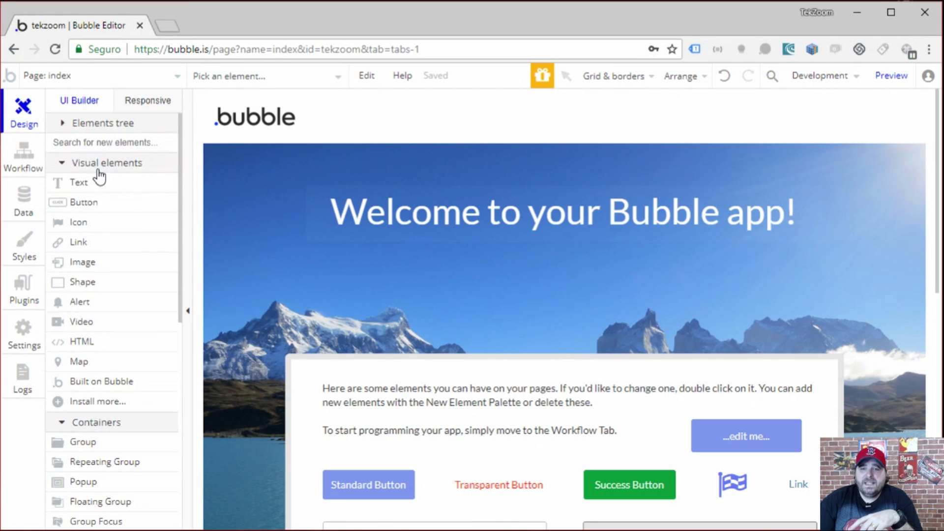
{"action": "left_click", "coordinate": [79, 201]}
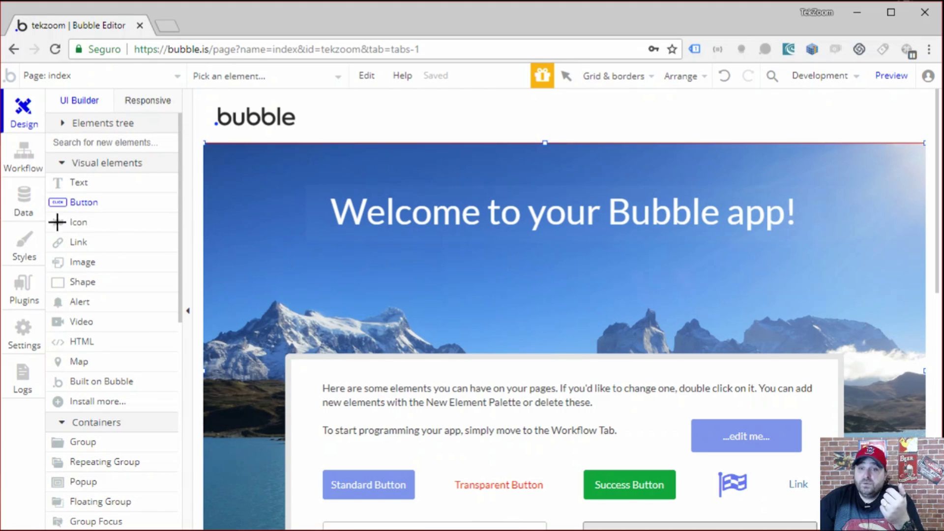
- Draw a 150×45 px 'Button A' on the welcome banner and view its property editor
{"action": "left_click_drag", "start_coordinate": [64, 202], "coordinate": [561, 292]}
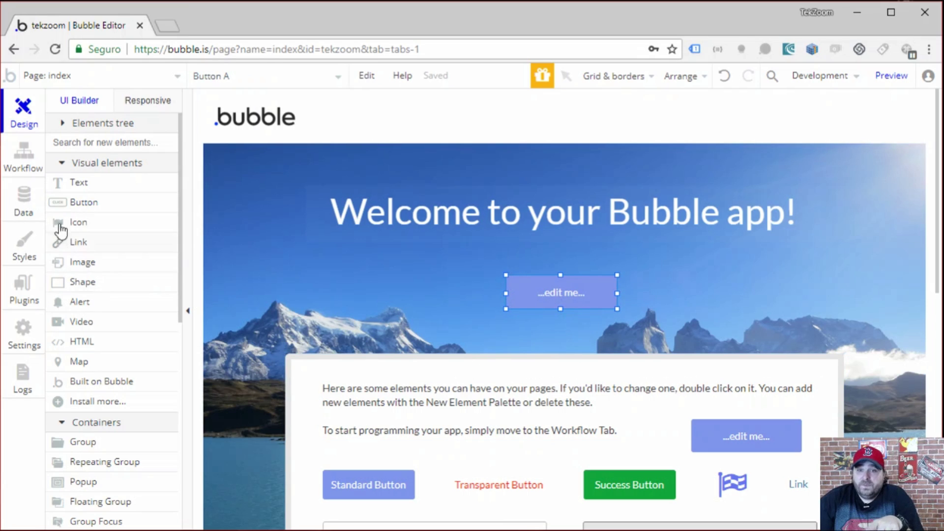
{"action": "double_click", "coordinate": [553, 301]}
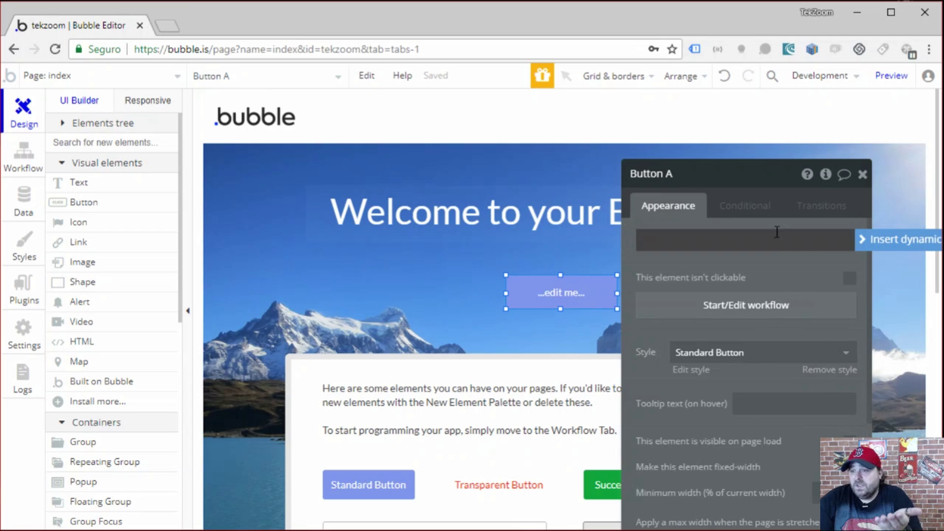
{"action": "scroll", "coordinate": [763, 309], "scroll_direction": "down", "scroll_amount": 5}
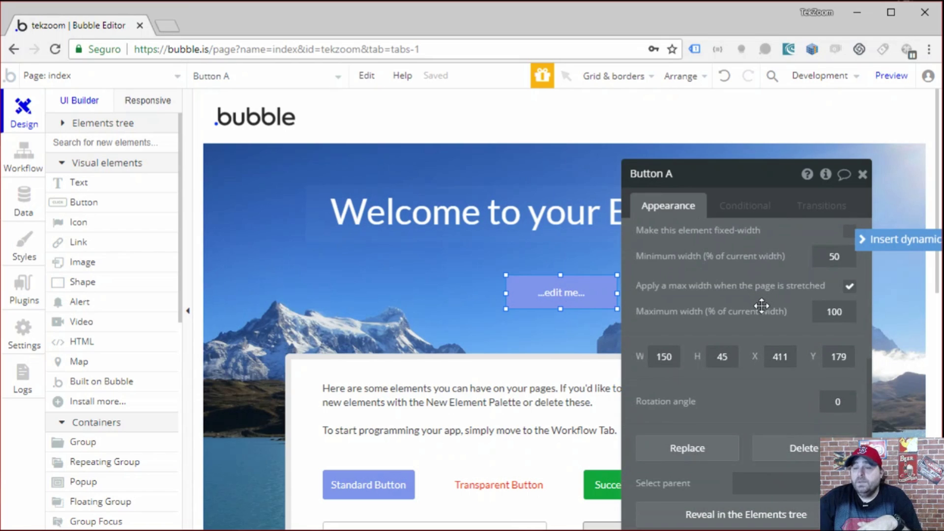
{"action": "scroll", "coordinate": [762, 306], "scroll_direction": "up", "scroll_amount": 5}
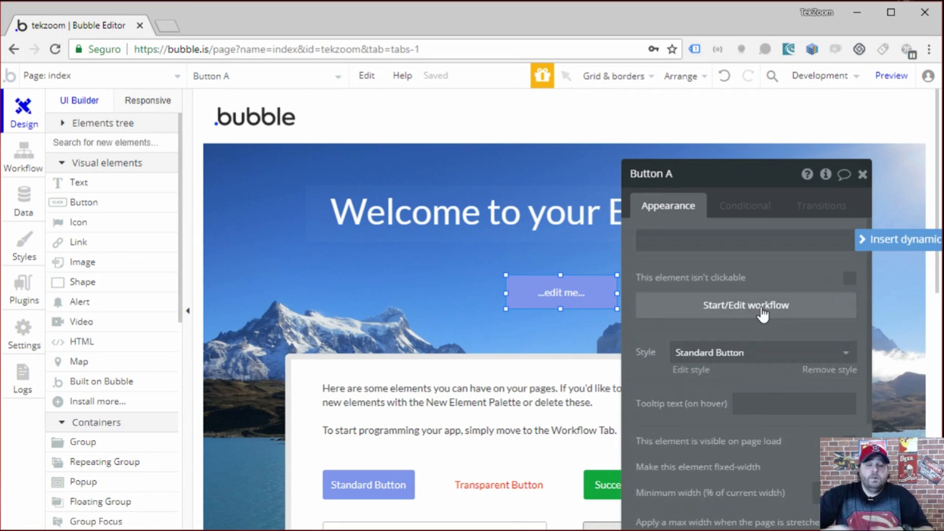